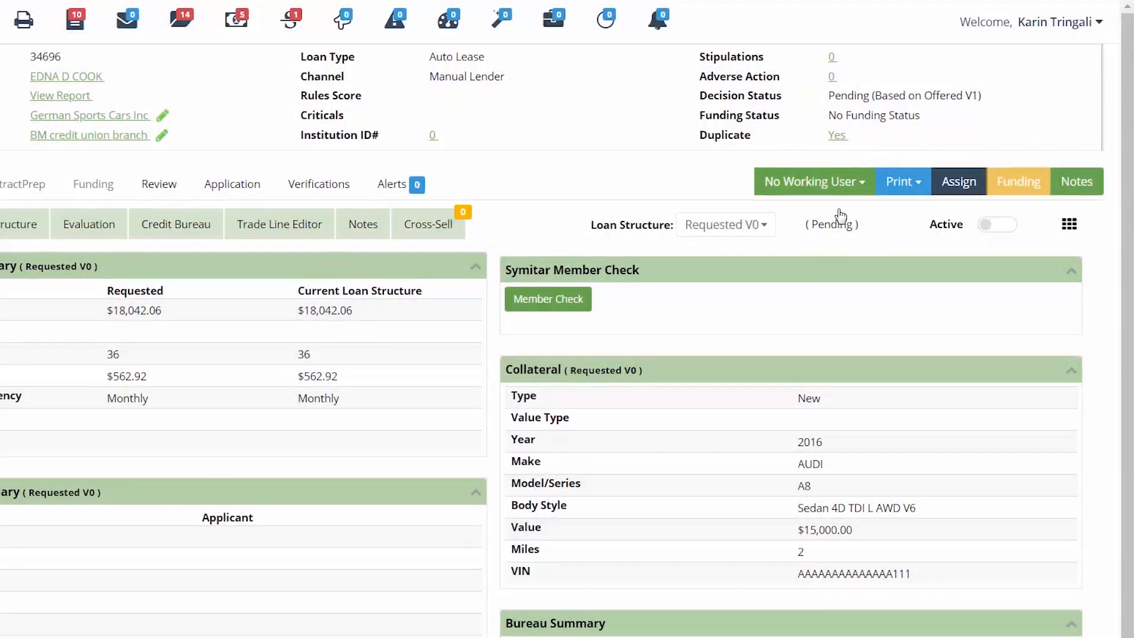
Take over the application as its working user and create a new loan structure.
{"action": "left_click", "coordinate": [843, 177]}
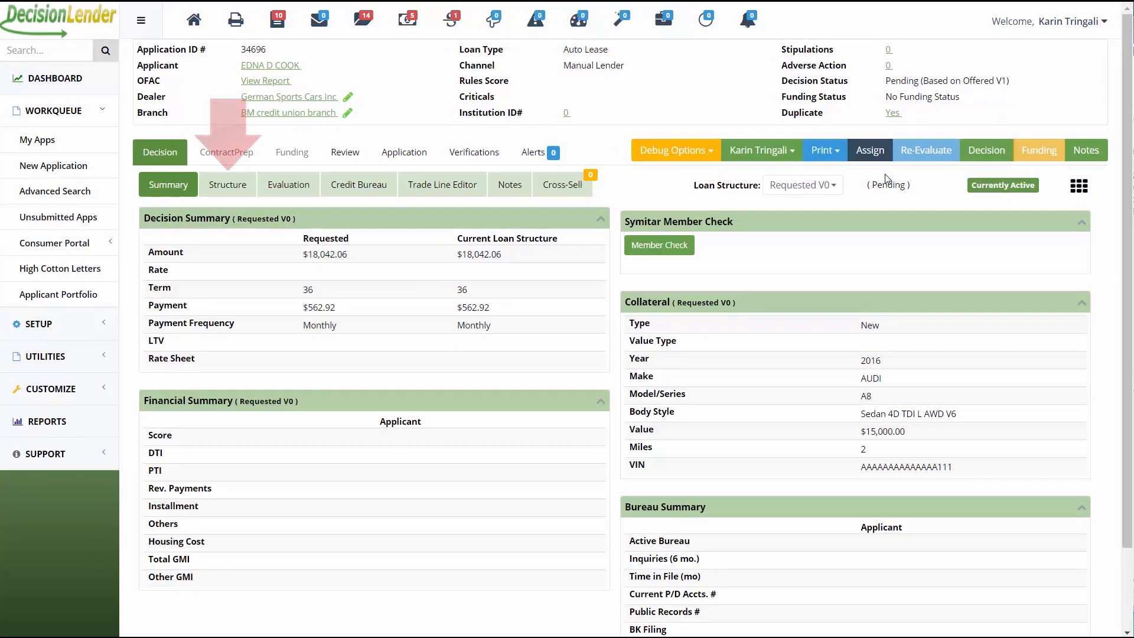
{"action": "left_click", "coordinate": [236, 194]}
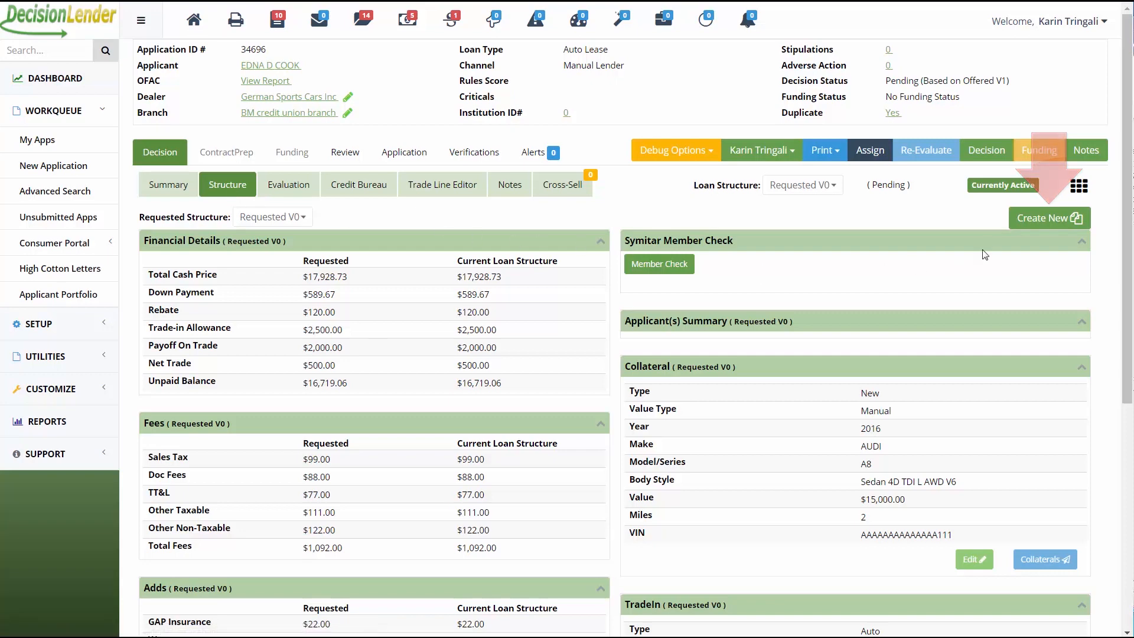
{"action": "left_click", "coordinate": [1038, 217]}
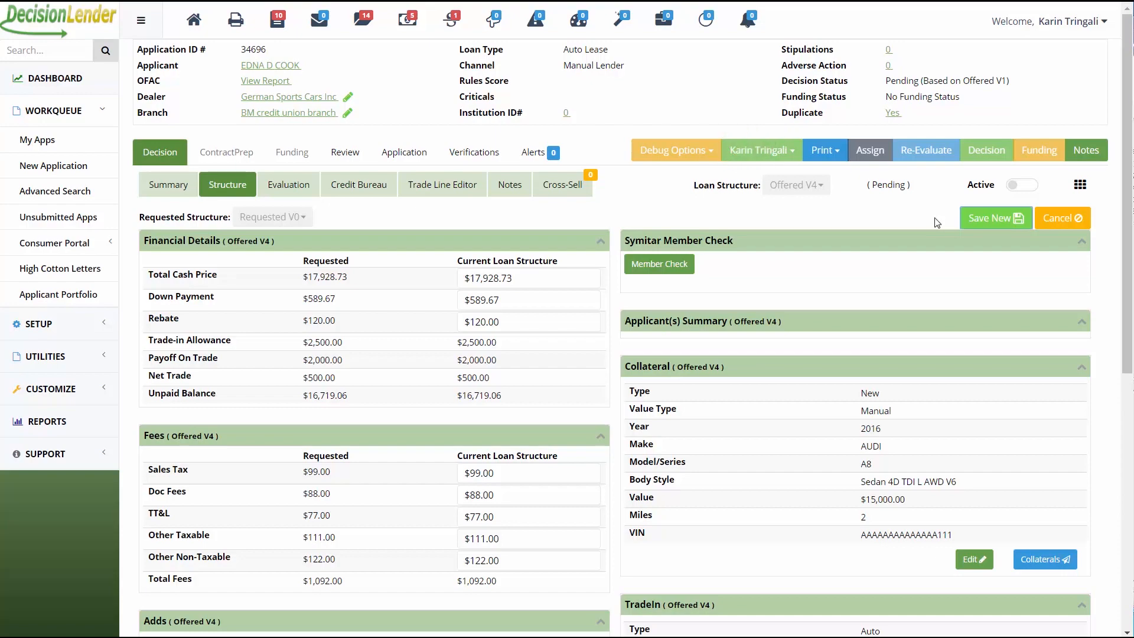
Edit the new loan structure's collateral, setting the value source to NADA and the region to Eastern.
{"action": "scroll", "coordinate": [936, 222], "scroll_direction": "down", "scroll_amount": 3}
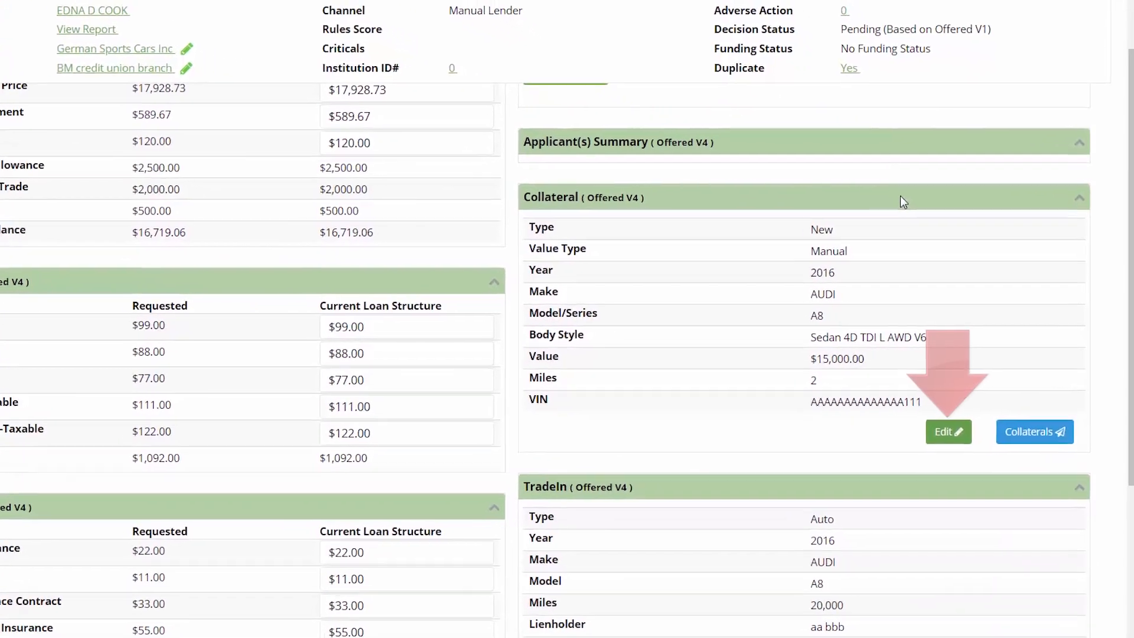
{"action": "left_click", "coordinate": [953, 434]}
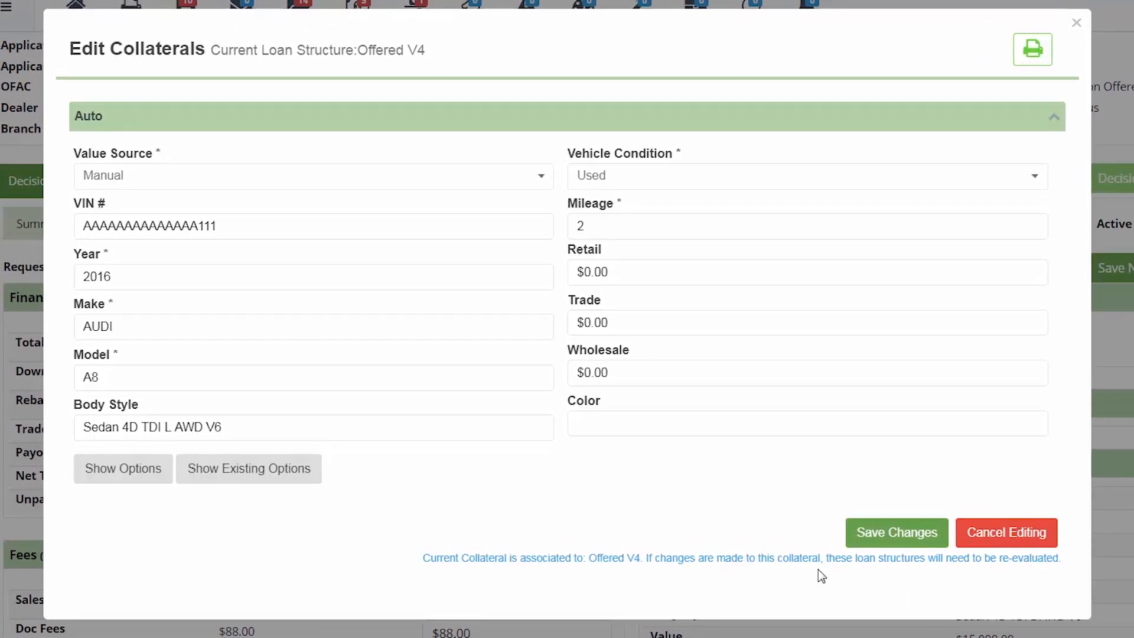
{"action": "left_click", "coordinate": [423, 188]}
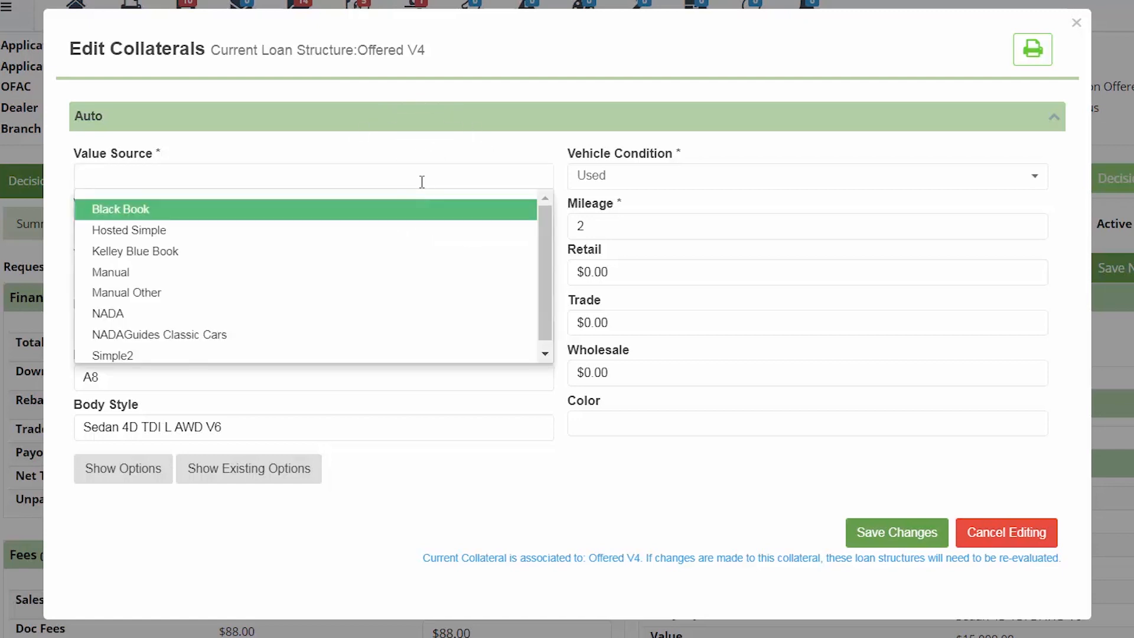
{"action": "left_click", "coordinate": [105, 315]}
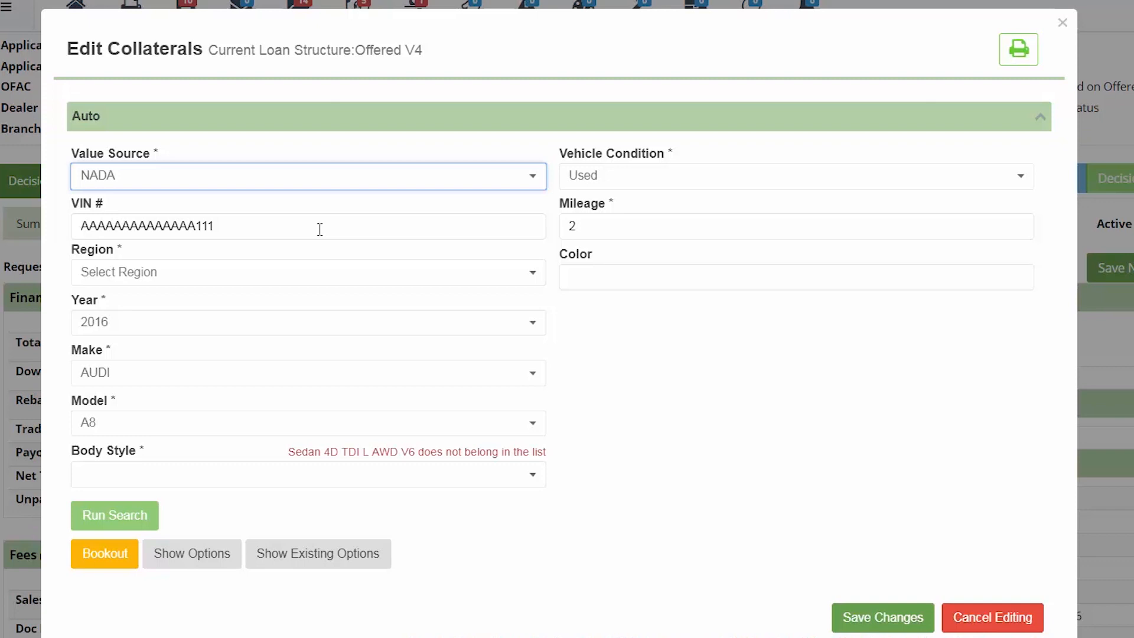
{"action": "left_click", "coordinate": [270, 277]}
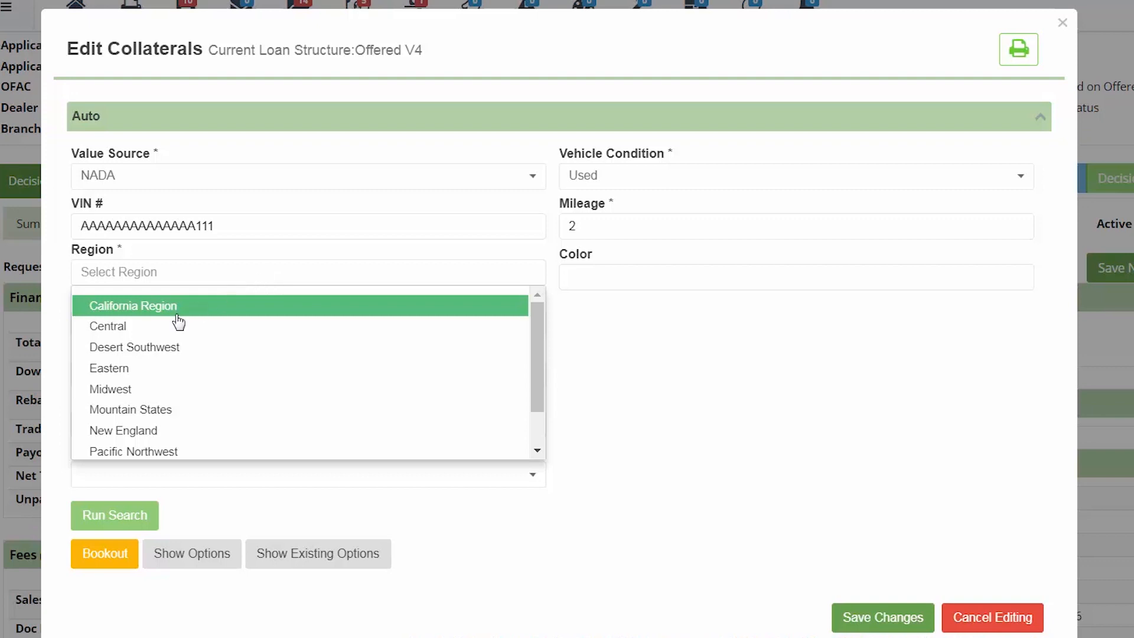
{"action": "left_click", "coordinate": [125, 369]}
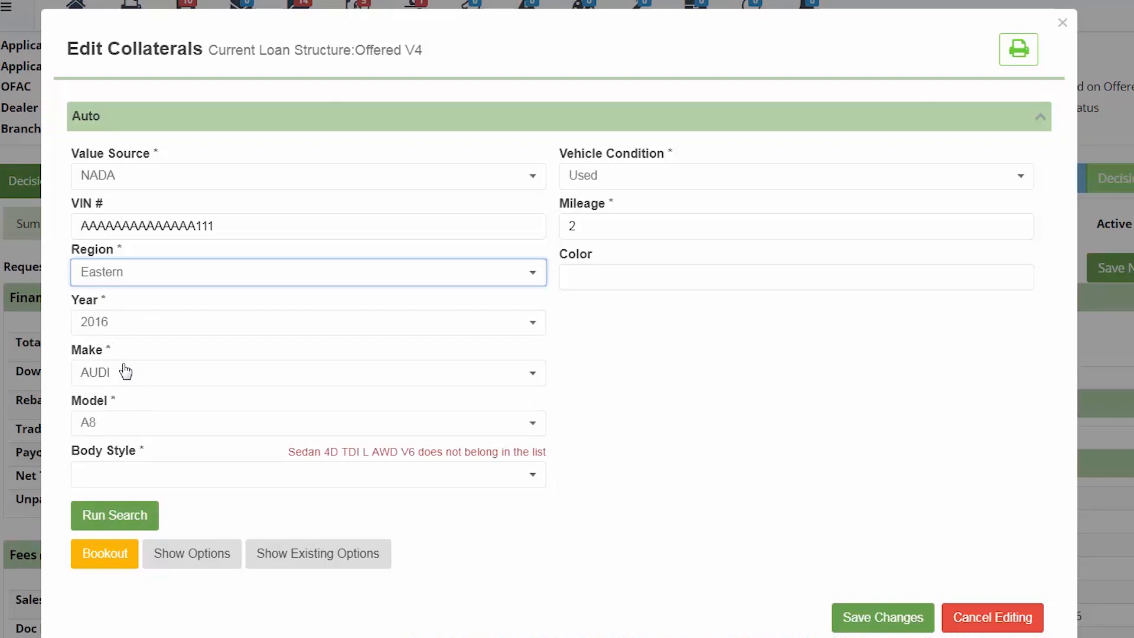
Set the collateral vehicle to year 2013, make BUICK, model ENCORE and body style Utility 4D Premium 2WD.
{"action": "left_click", "coordinate": [152, 330]}
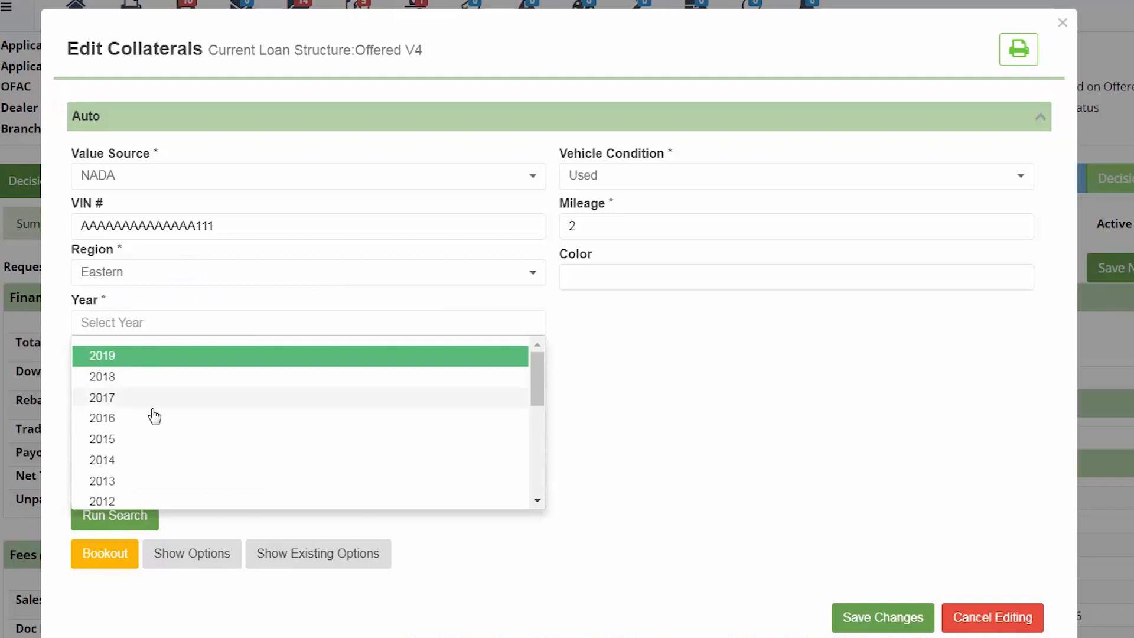
{"action": "left_click", "coordinate": [149, 482]}
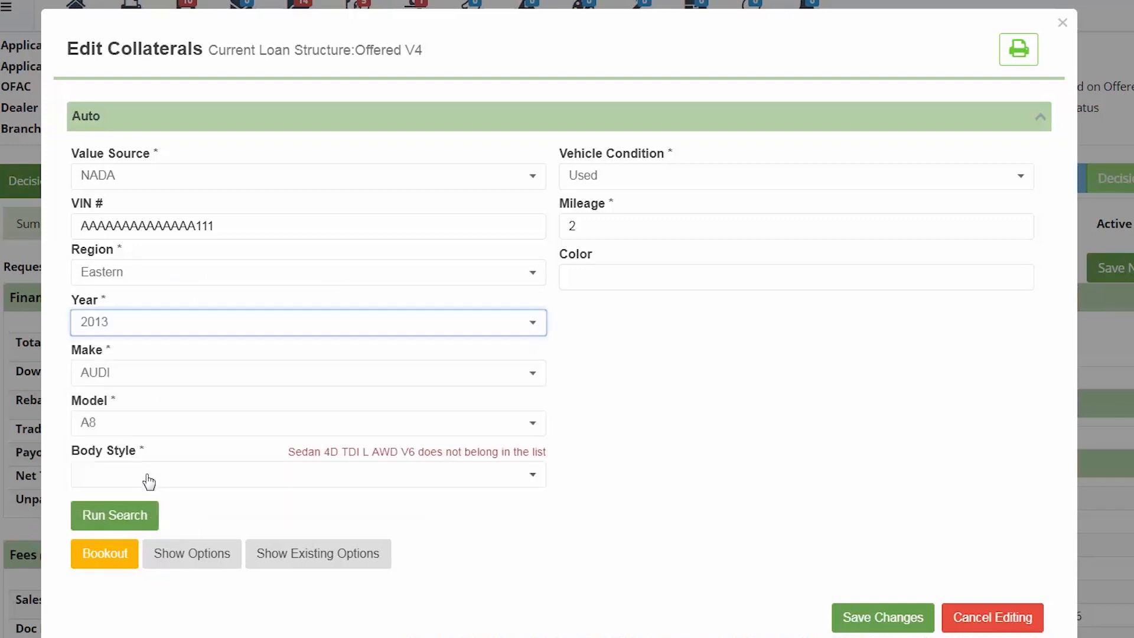
{"action": "left_click", "coordinate": [181, 379]}
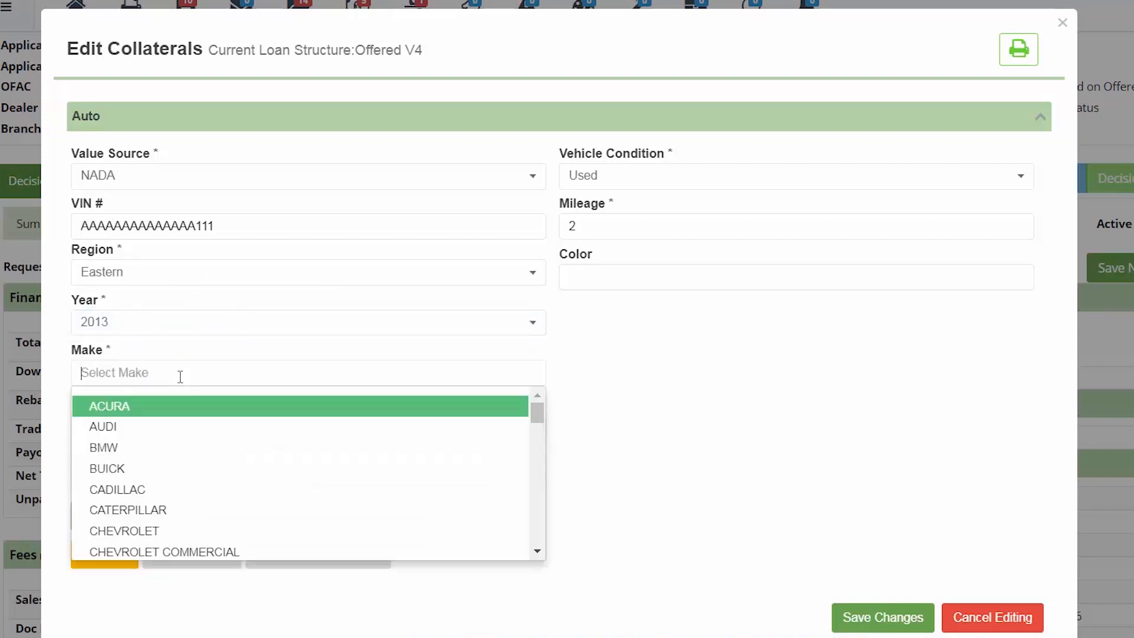
{"action": "left_click", "coordinate": [167, 468]}
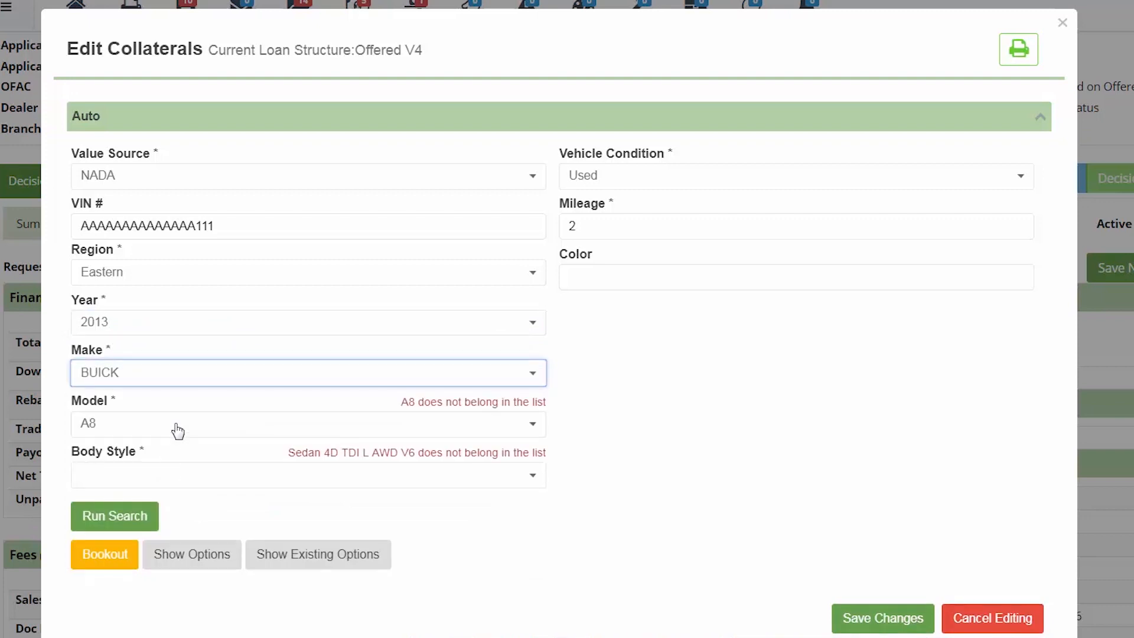
{"action": "left_click", "coordinate": [177, 431]}
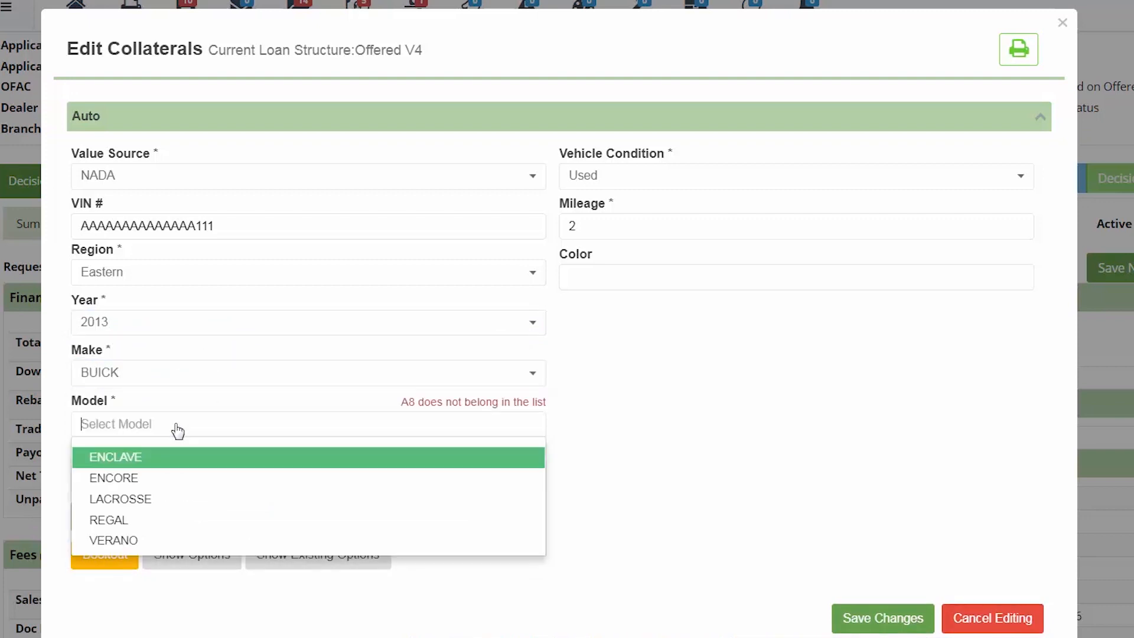
{"action": "left_click", "coordinate": [171, 481]}
{"action": "left_click", "coordinate": [181, 475]}
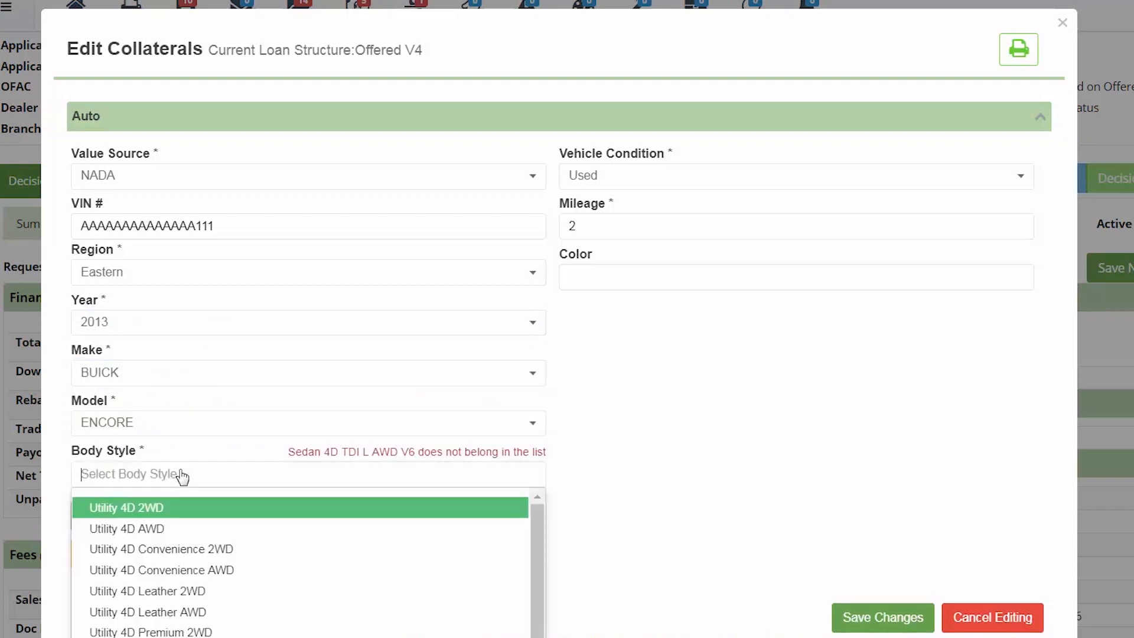
{"action": "left_click", "coordinate": [168, 631]}
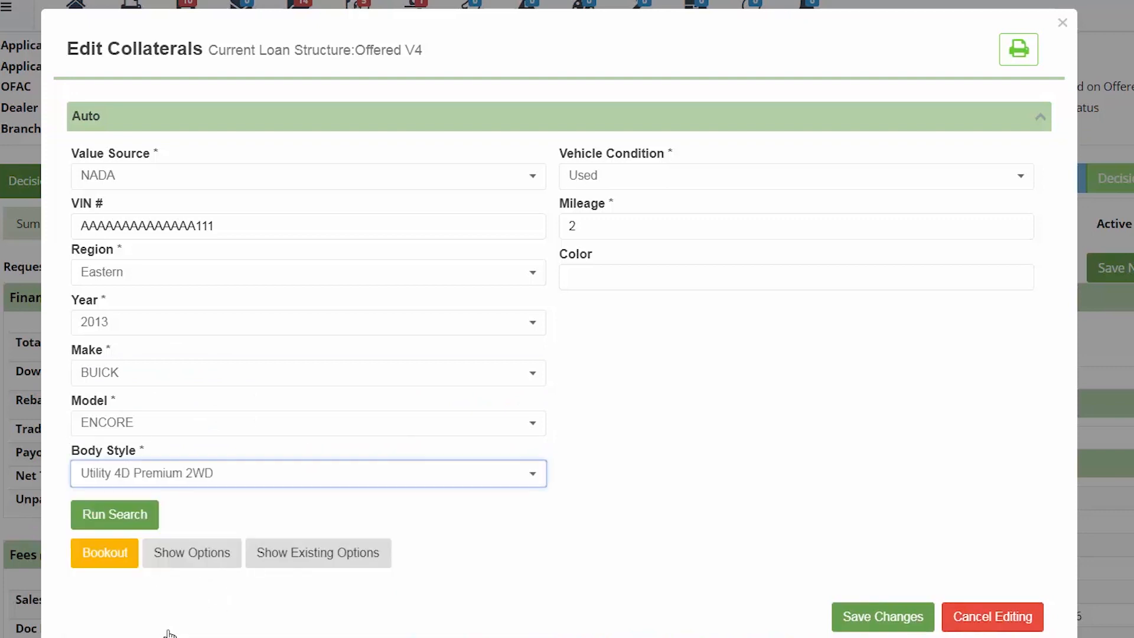
{"action": "left_click", "coordinate": [640, 494]}
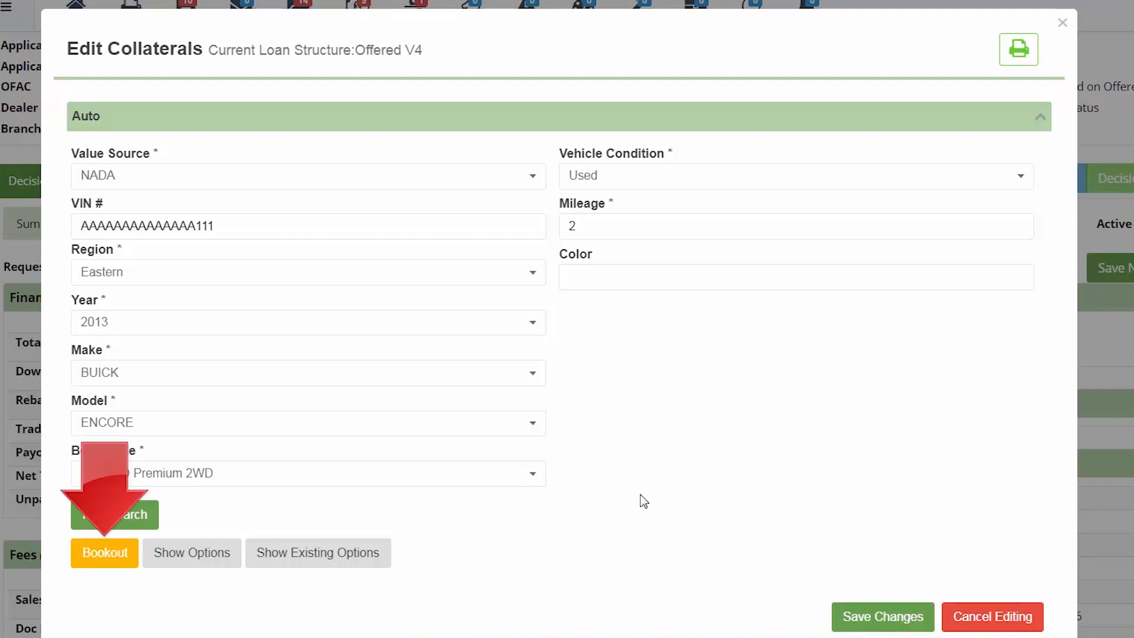
Book out the vehicle with Certified Pre-Owned, Luggage Rack, Bose Premium Stereo and Power Sunroof, and save the collateral changes.
{"action": "left_click", "coordinate": [118, 552]}
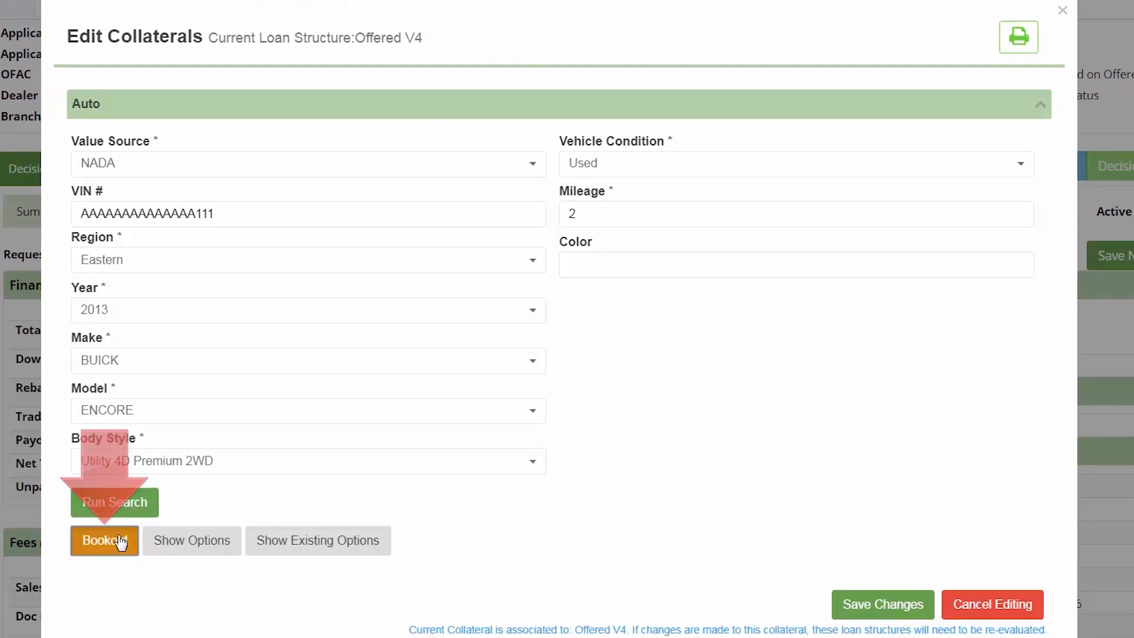
{"action": "scroll", "coordinate": [67, 564], "scroll_direction": "down", "scroll_amount": 5}
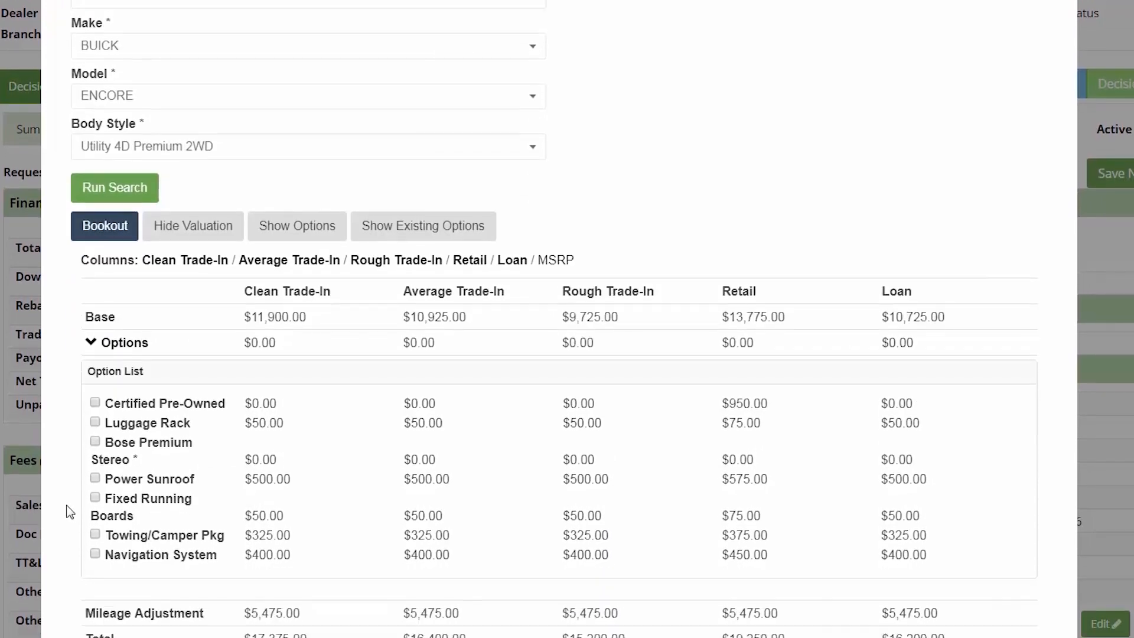
{"action": "scroll", "coordinate": [70, 509], "scroll_direction": "down", "scroll_amount": 2}
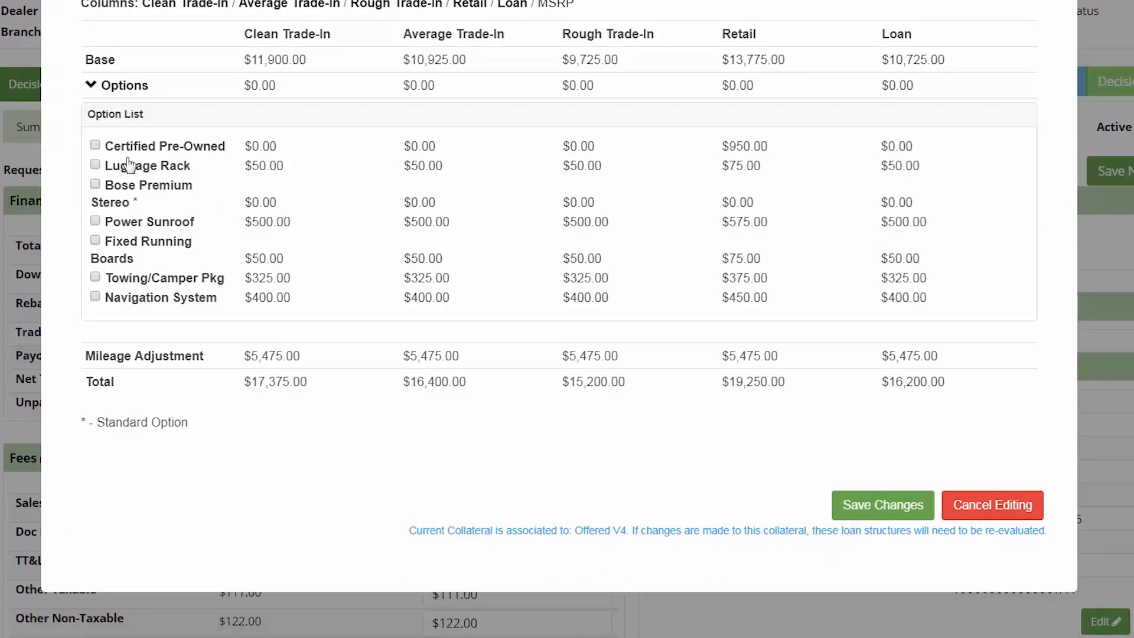
{"action": "left_click", "coordinate": [95, 145]}
{"action": "left_click", "coordinate": [97, 162]}
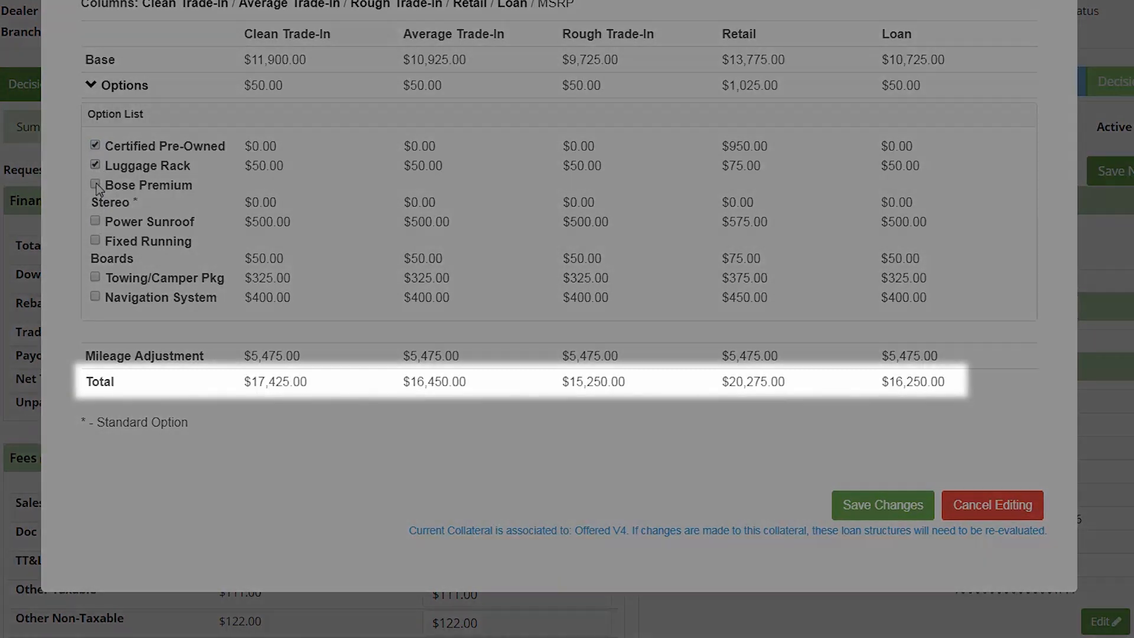
{"action": "left_click", "coordinate": [96, 185]}
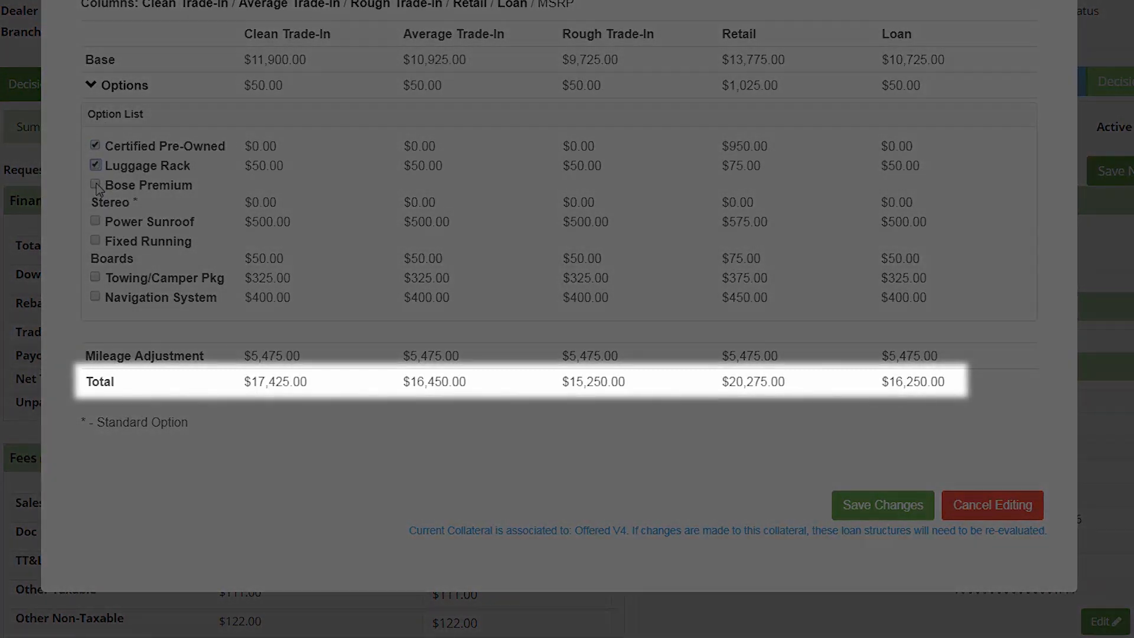
{"action": "left_click", "coordinate": [95, 222]}
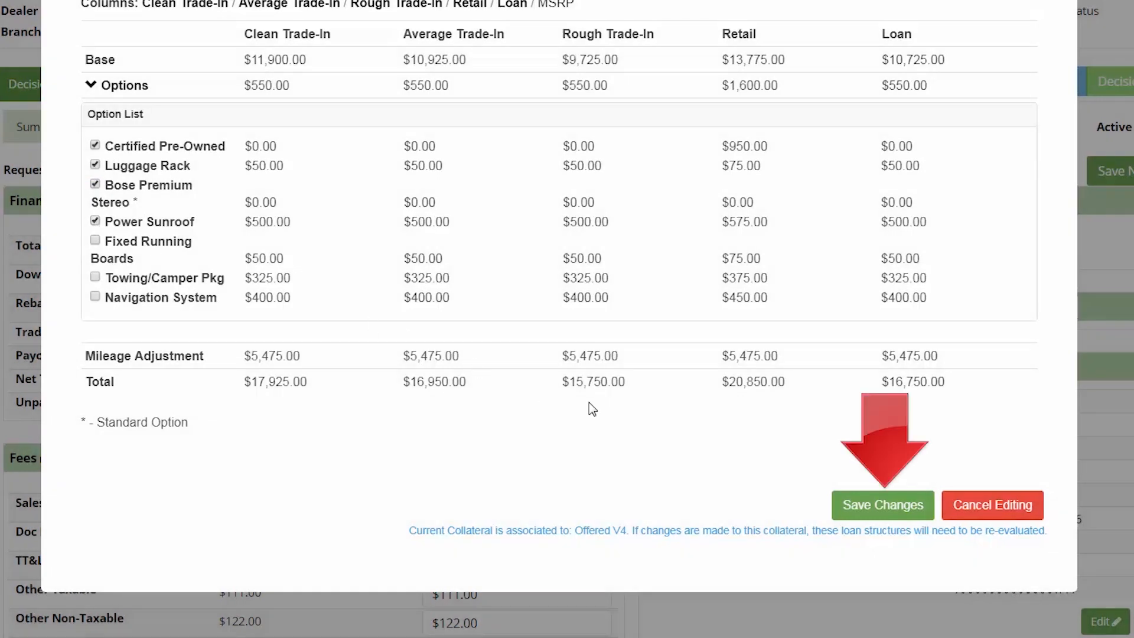
{"action": "left_click", "coordinate": [866, 508]}
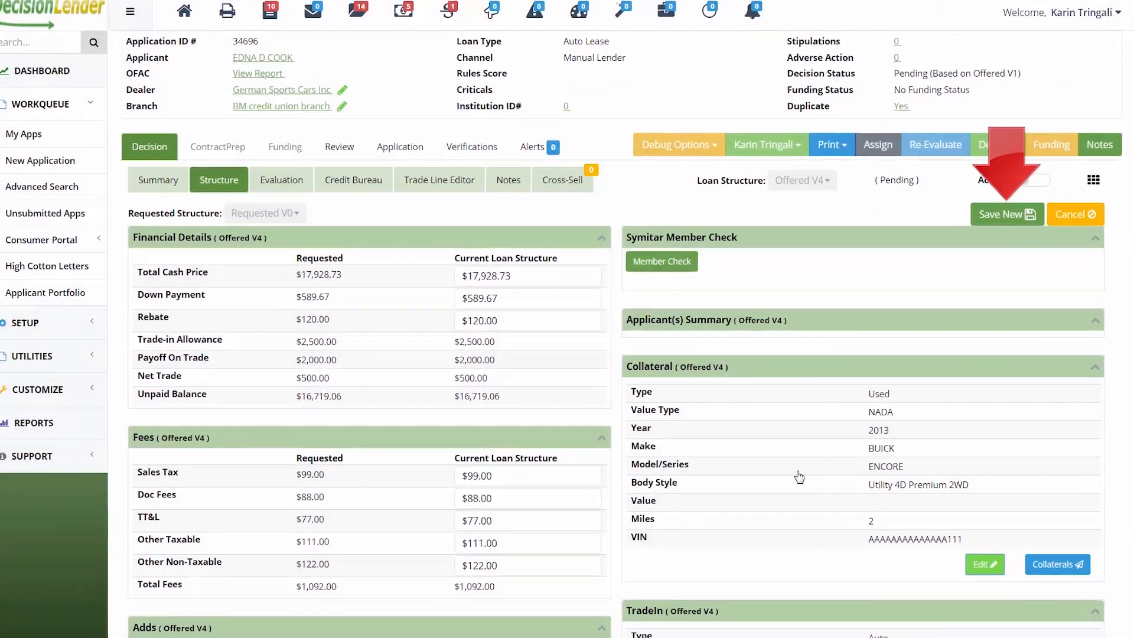
Save the new loan structure and re-evaluate it.
{"action": "left_click", "coordinate": [1002, 213]}
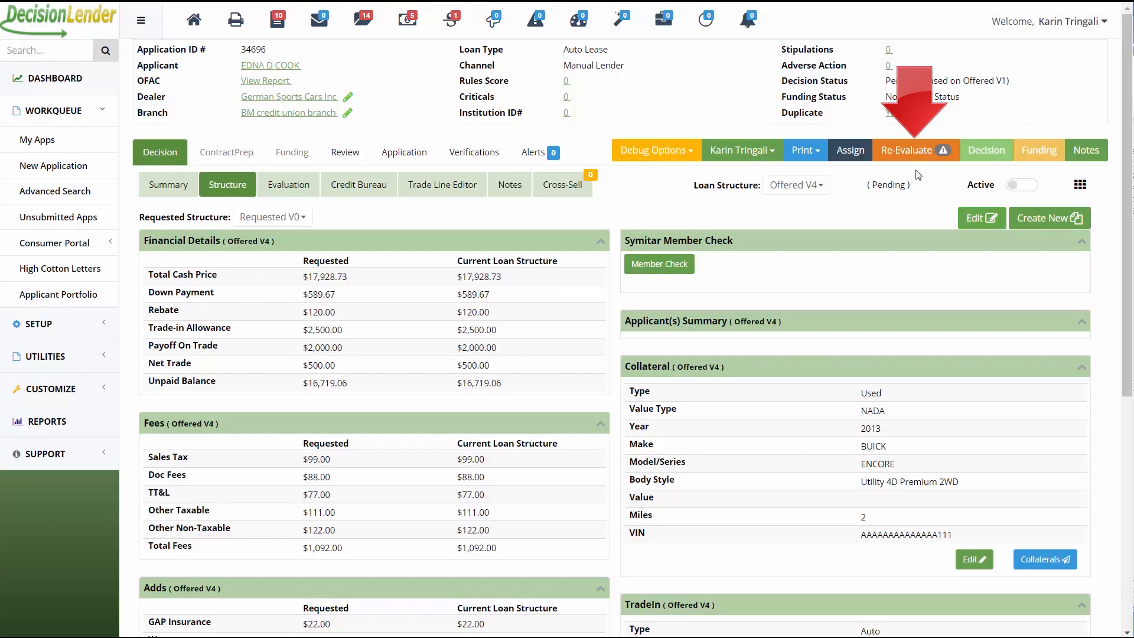
{"action": "left_click", "coordinate": [906, 152]}
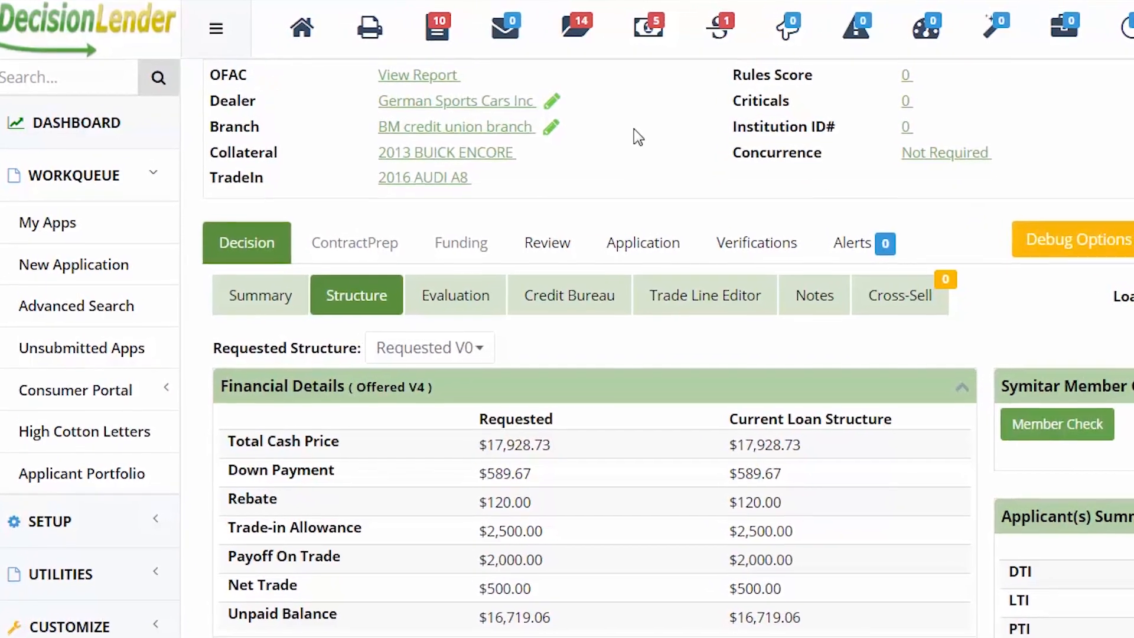
Open the 2013 BUICK ENCORE for editing from the application's list of collaterals.
{"action": "left_click", "coordinate": [505, 156]}
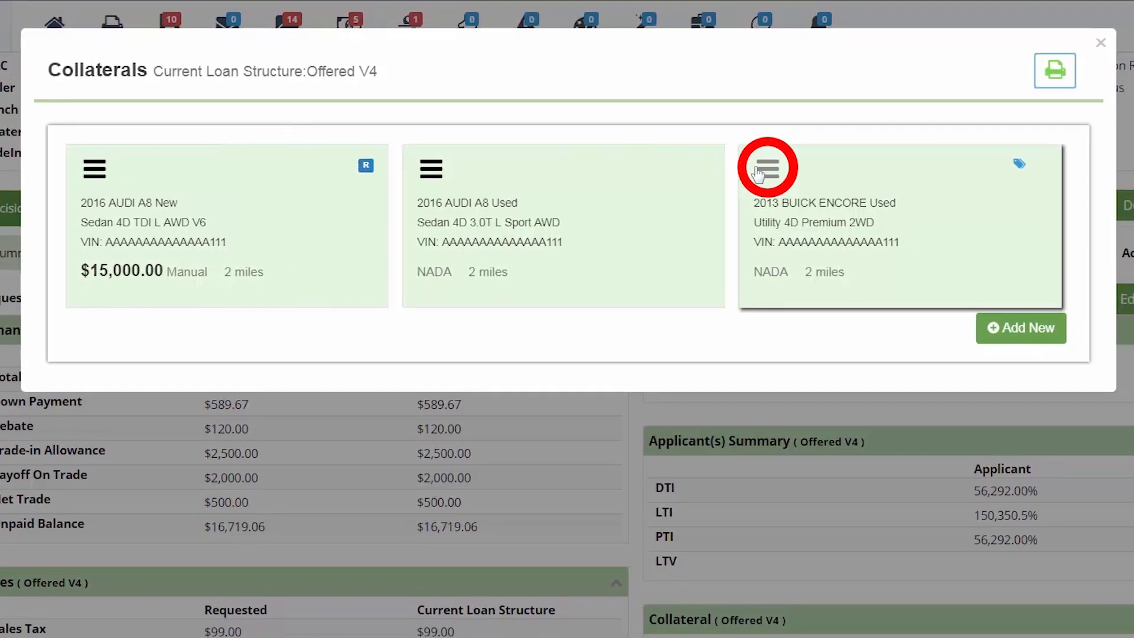
{"action": "left_click", "coordinate": [767, 170]}
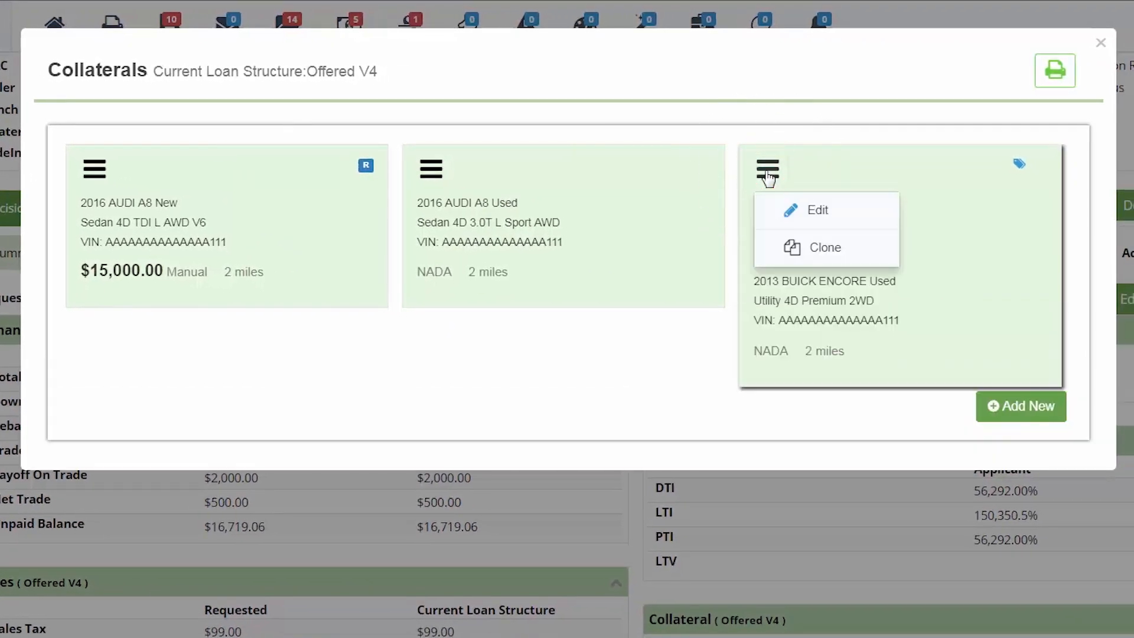
{"action": "left_click", "coordinate": [827, 217]}
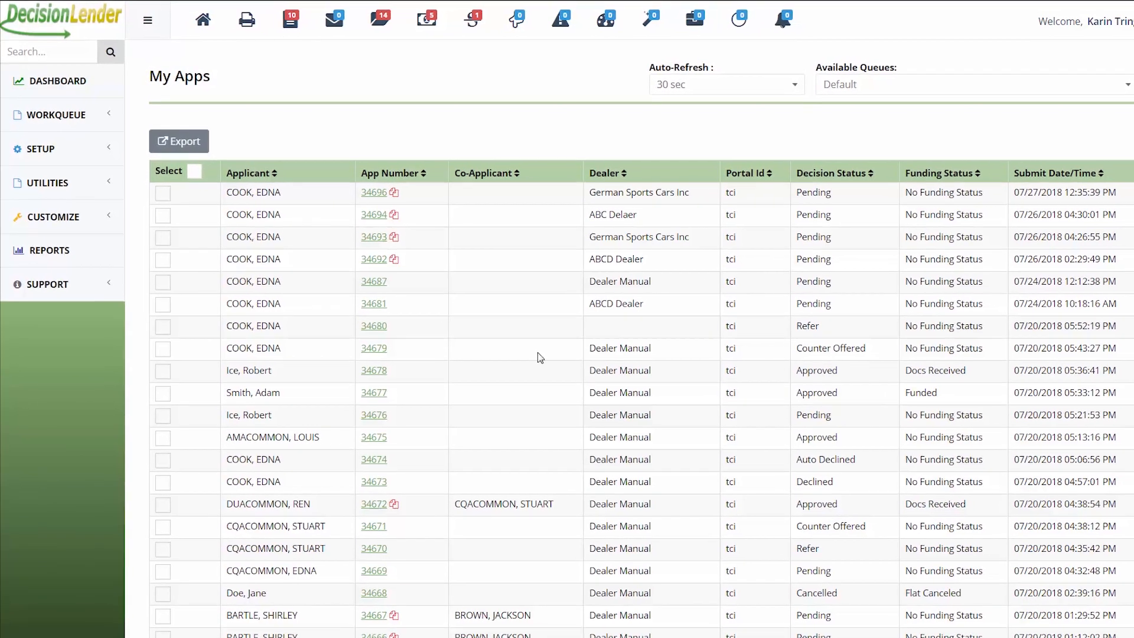
Open the Valuation utility and set the vehicle type to Automobiles with NADA as the value source.
{"action": "left_click", "coordinate": [107, 202]}
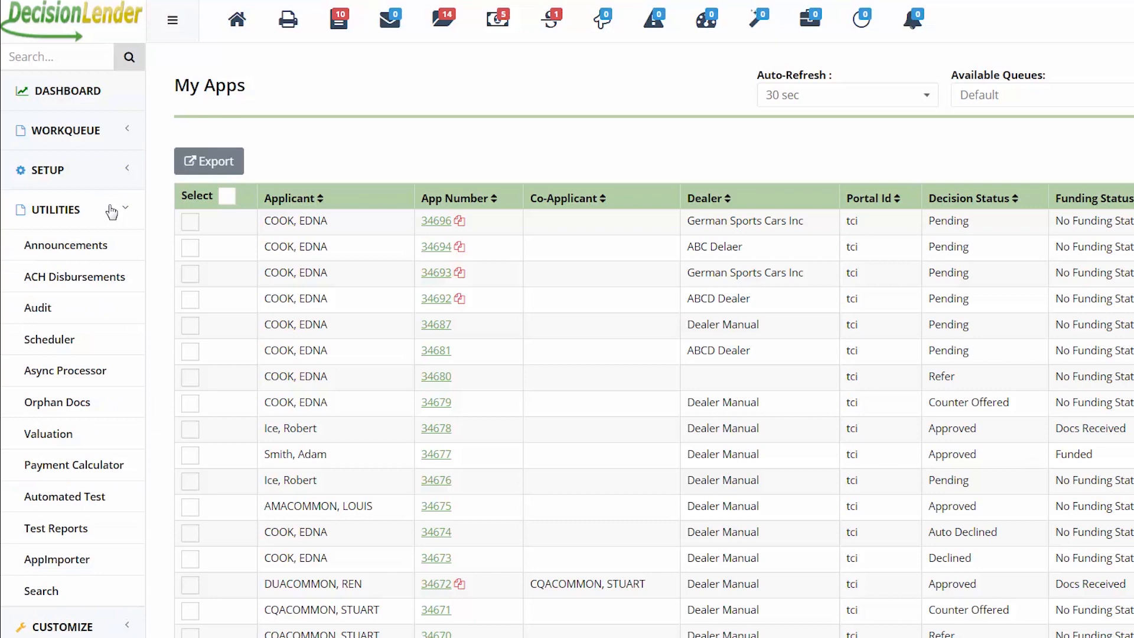
{"action": "left_click", "coordinate": [74, 434]}
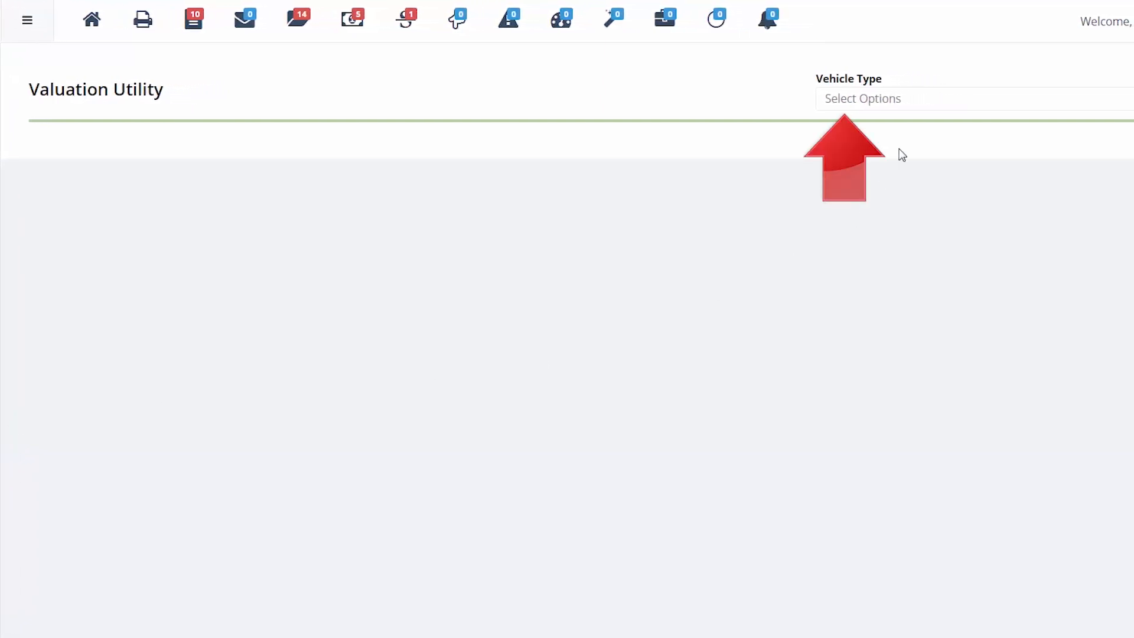
{"action": "left_click", "coordinate": [923, 115]}
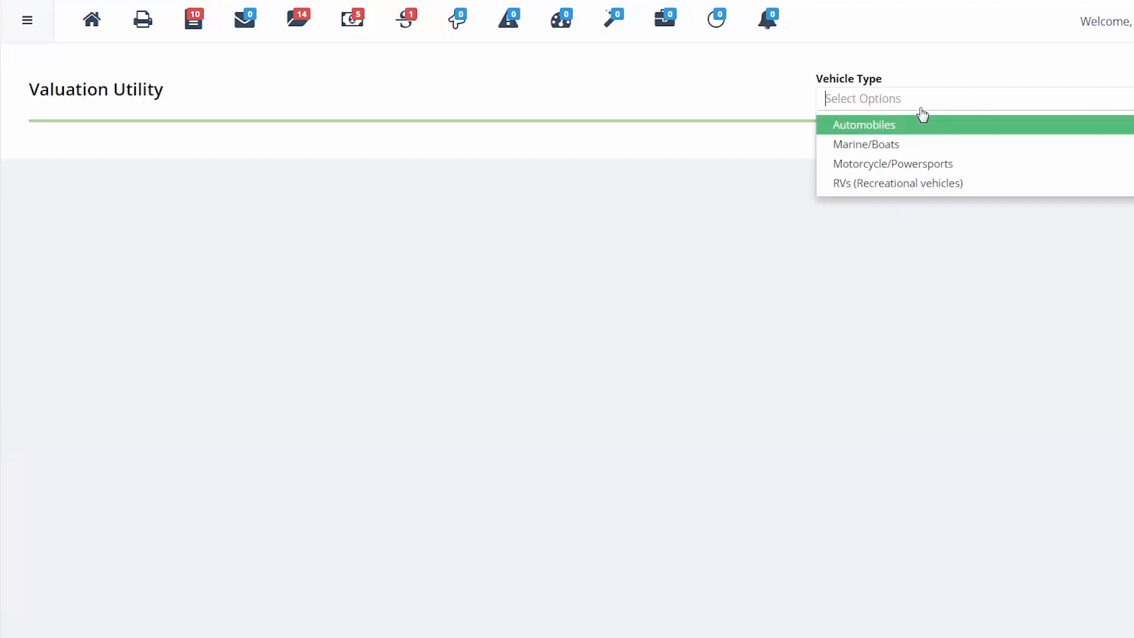
{"action": "left_click", "coordinate": [916, 126]}
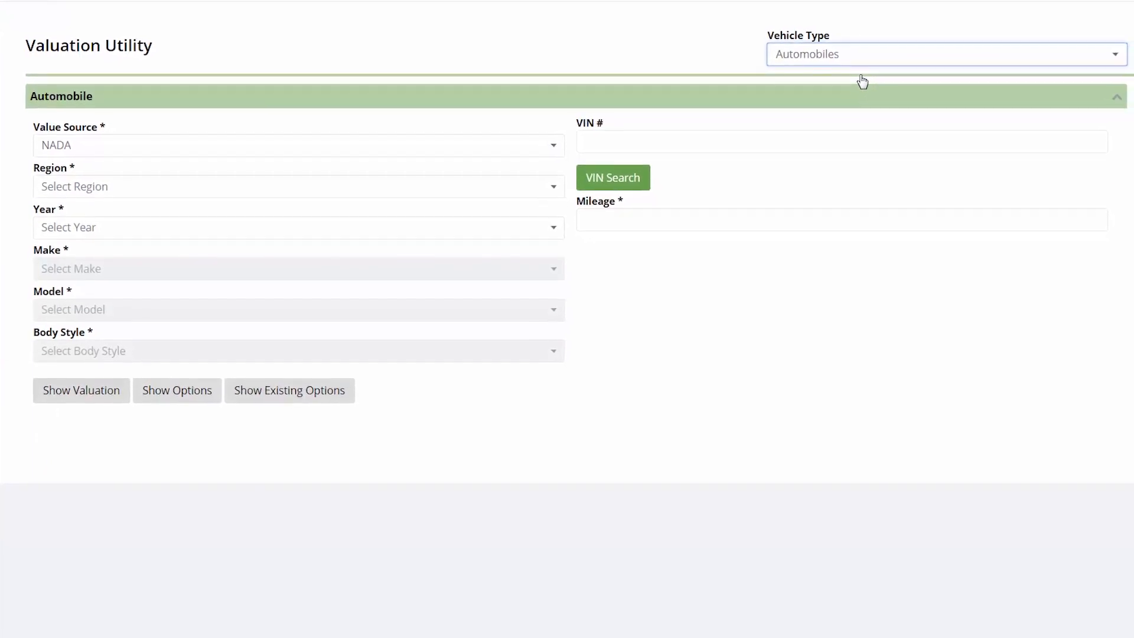
{"action": "left_click", "coordinate": [145, 153]}
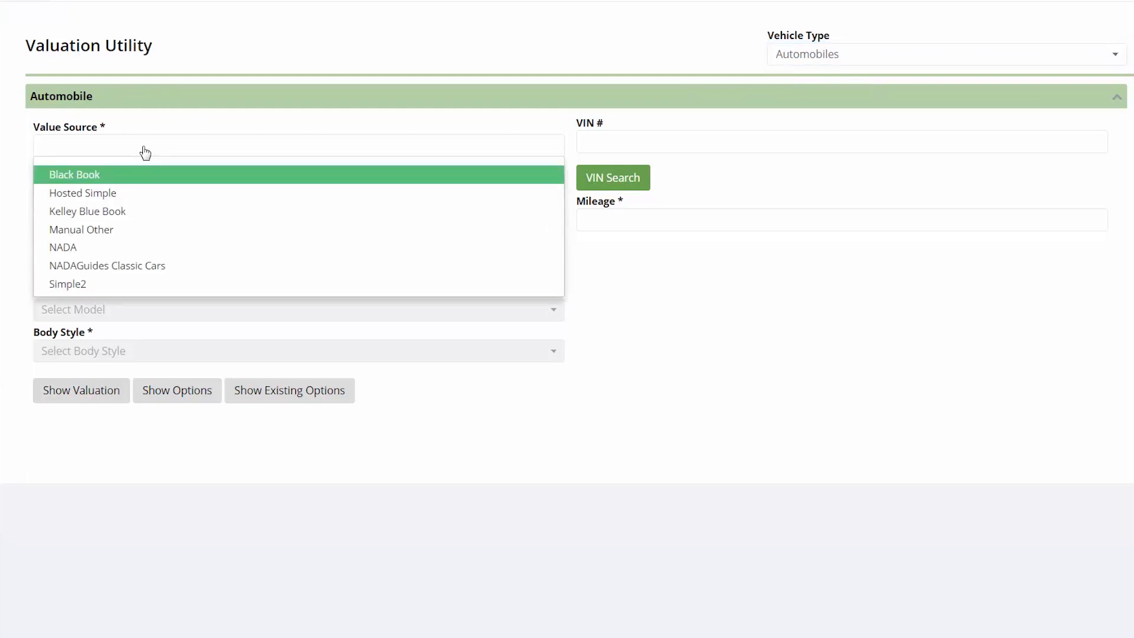
{"action": "left_click", "coordinate": [72, 249]}
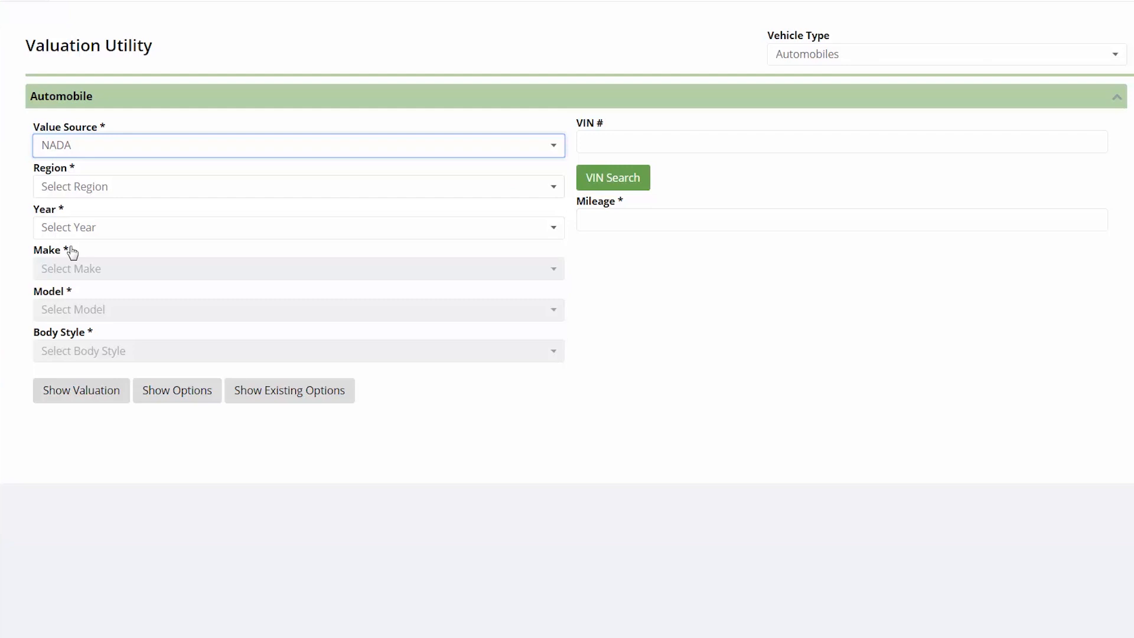
Book out a 2012 CADILLAC ESCALADE-V8, body style ESV 4D AWD, for the Eastern region with a mileage of 20,000.
{"action": "left_click", "coordinate": [98, 186]}
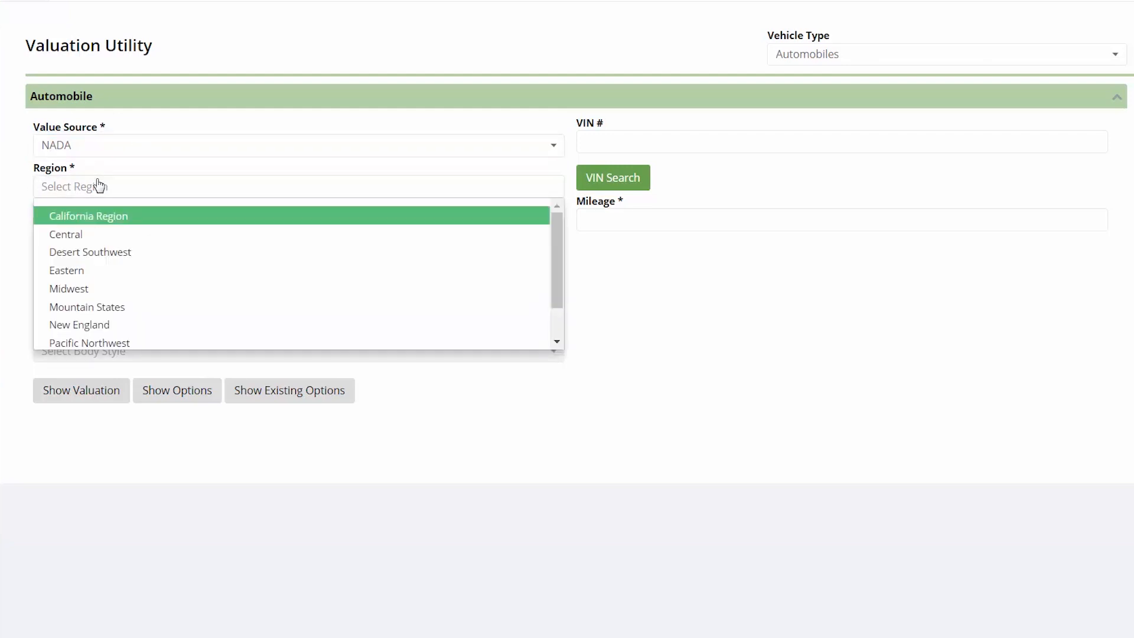
{"action": "left_click", "coordinate": [110, 278]}
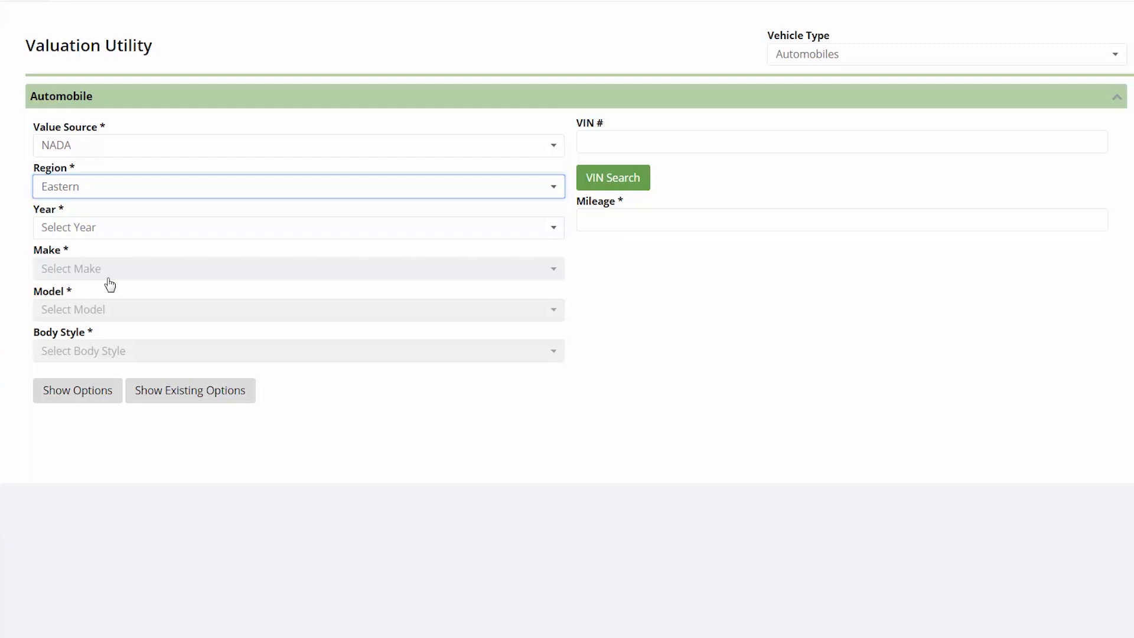
{"action": "left_click", "coordinate": [117, 230]}
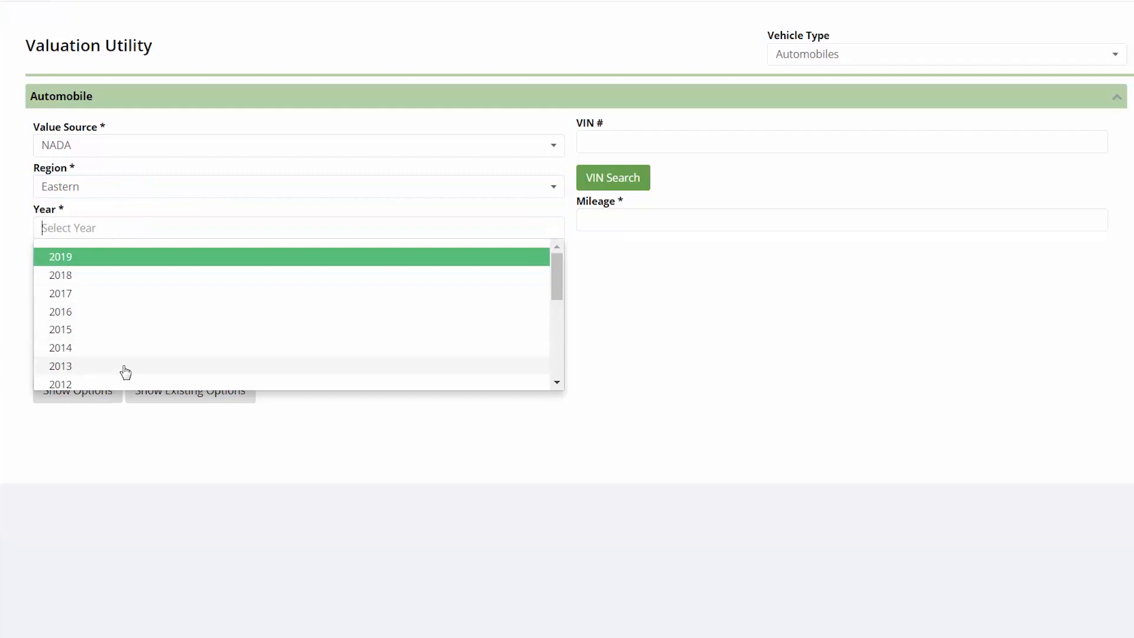
{"action": "left_click", "coordinate": [121, 385]}
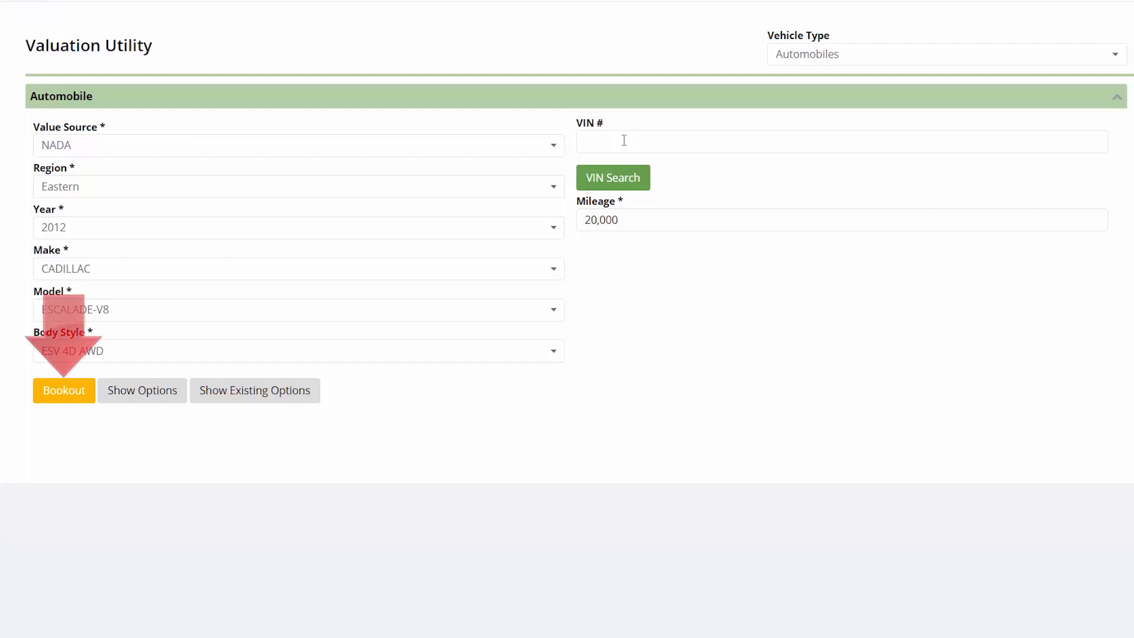
{"action": "left_click", "coordinate": [83, 392]}
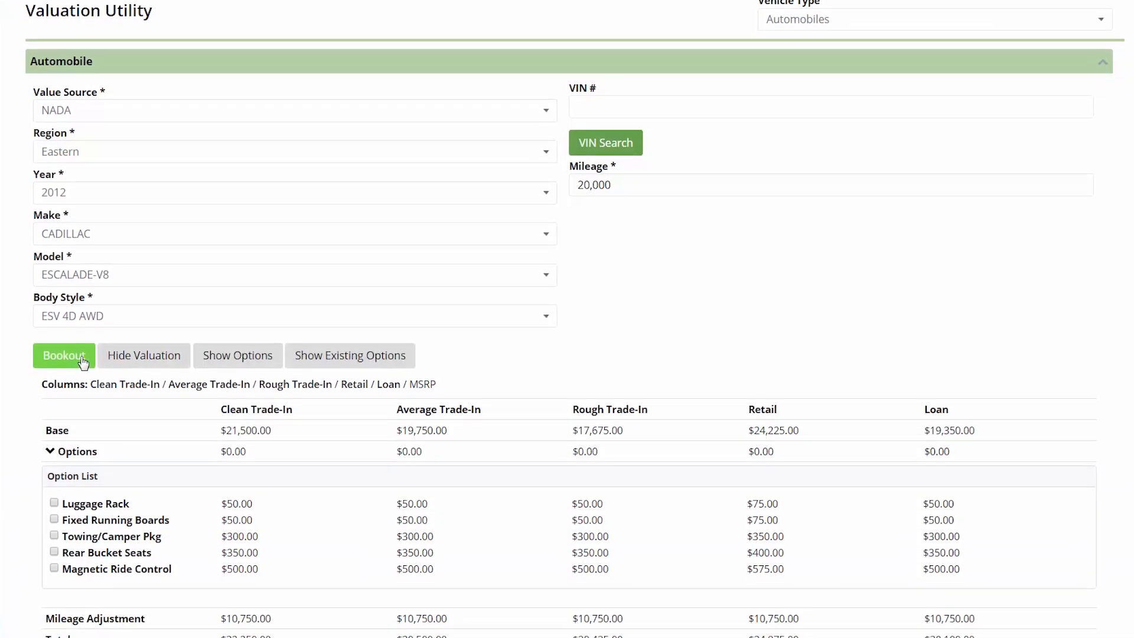
Include Luggage Rack, Fixed Running Boards, Towing/Camper Pkg, Rear Bucket Seats and Magnetic Ride Control in the valuation, and print it.
{"action": "scroll", "coordinate": [82, 351], "scroll_direction": "down", "scroll_amount": 3}
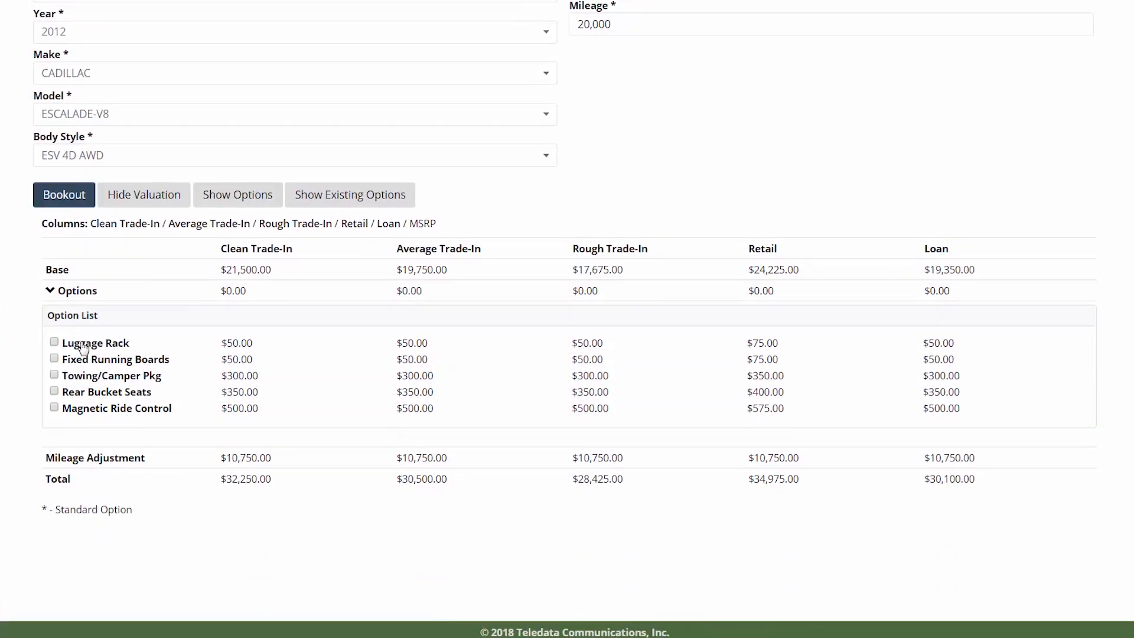
{"action": "left_click", "coordinate": [54, 342]}
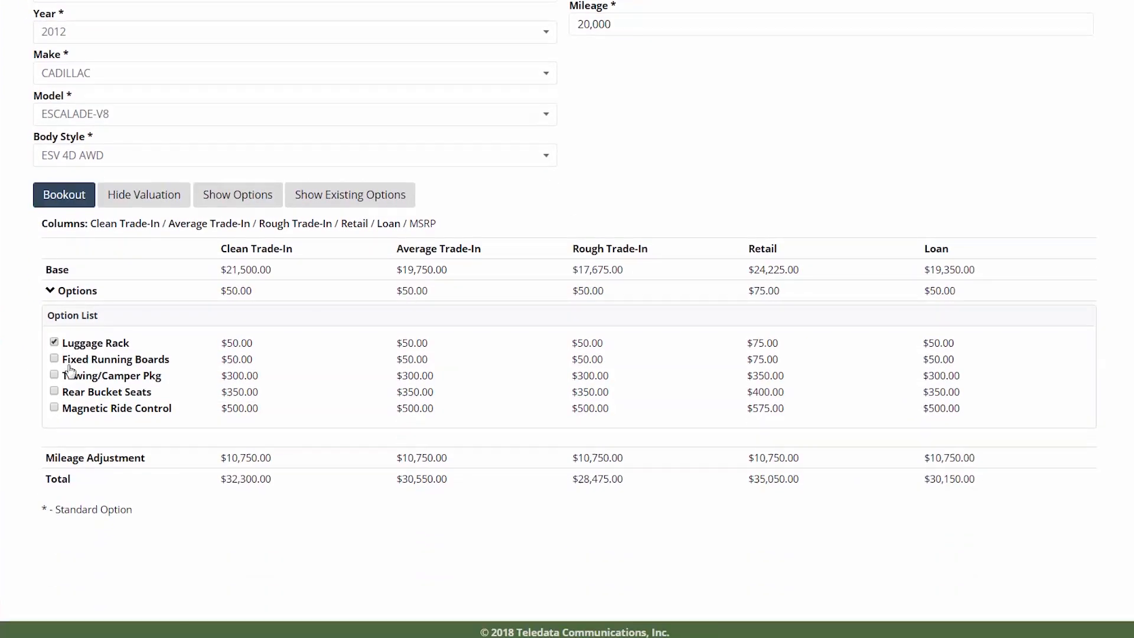
{"action": "left_click", "coordinate": [55, 359]}
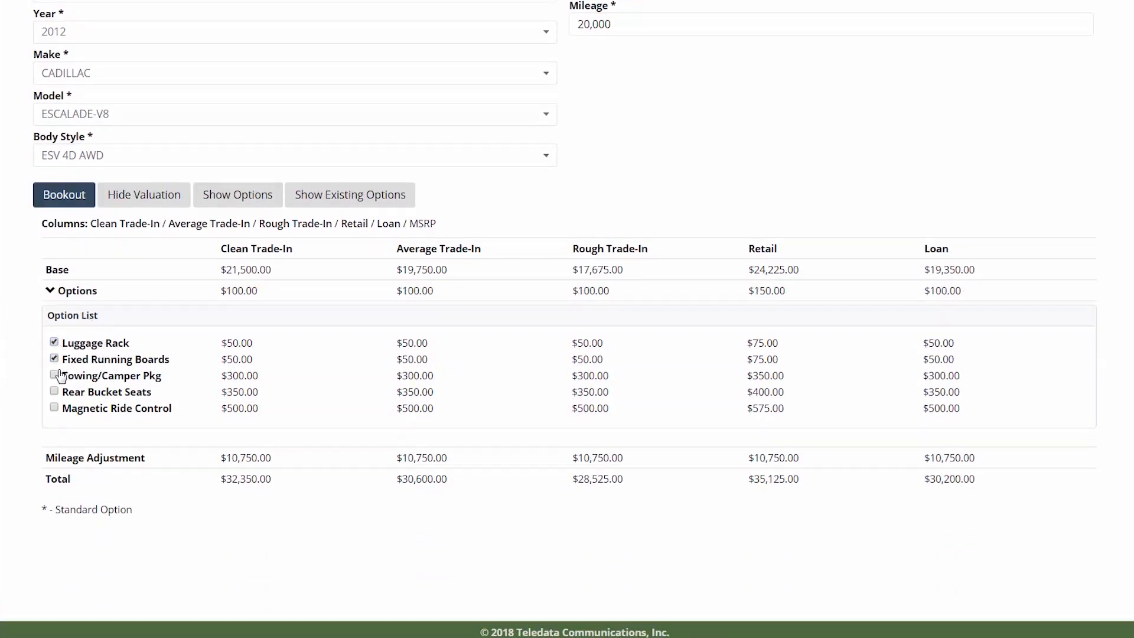
{"action": "left_click", "coordinate": [55, 377]}
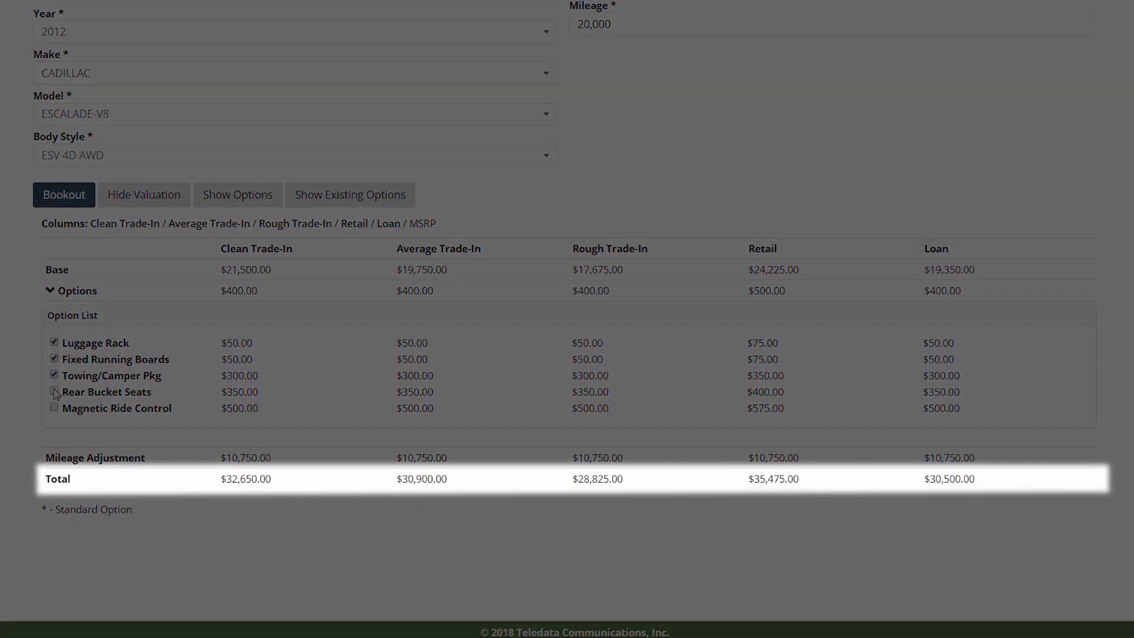
{"action": "left_click", "coordinate": [55, 391]}
{"action": "left_click", "coordinate": [54, 407]}
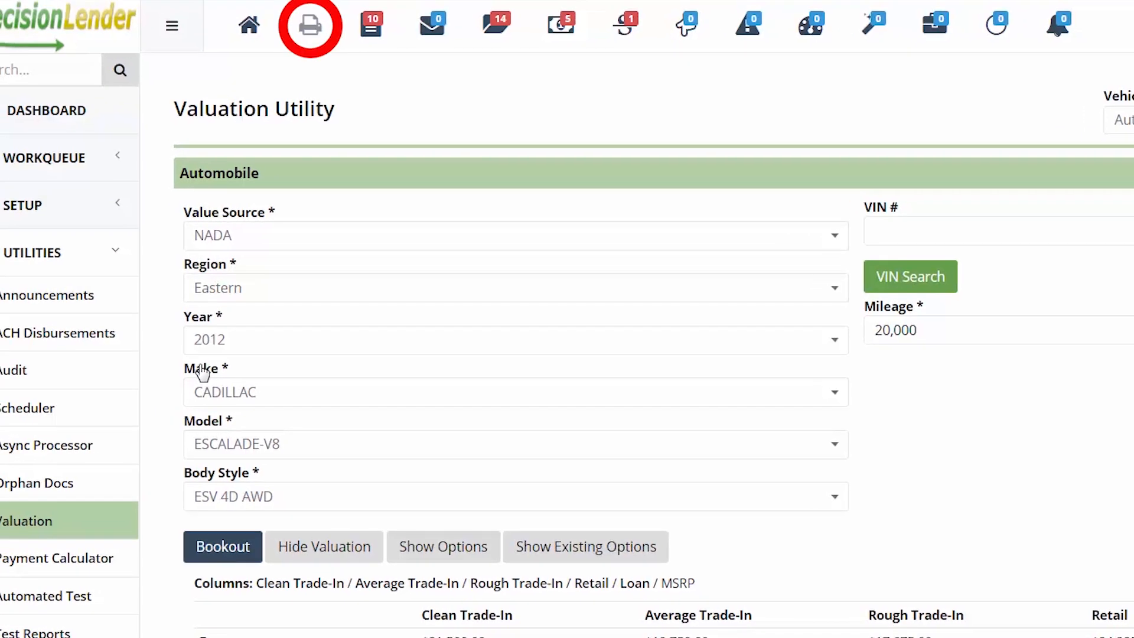
{"action": "left_click", "coordinate": [309, 37]}
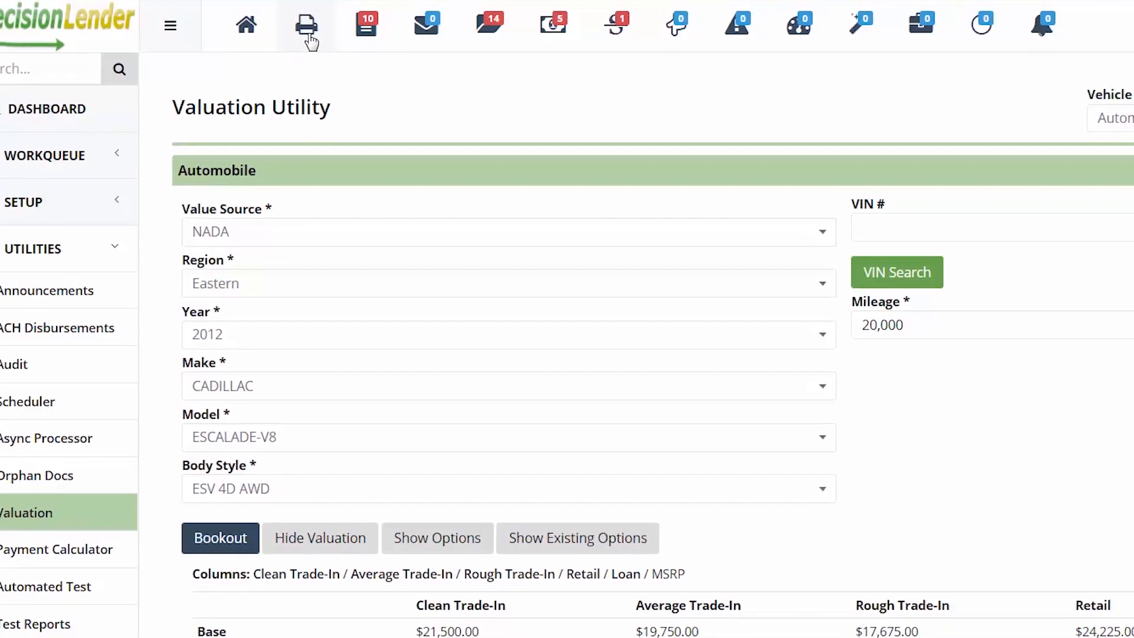